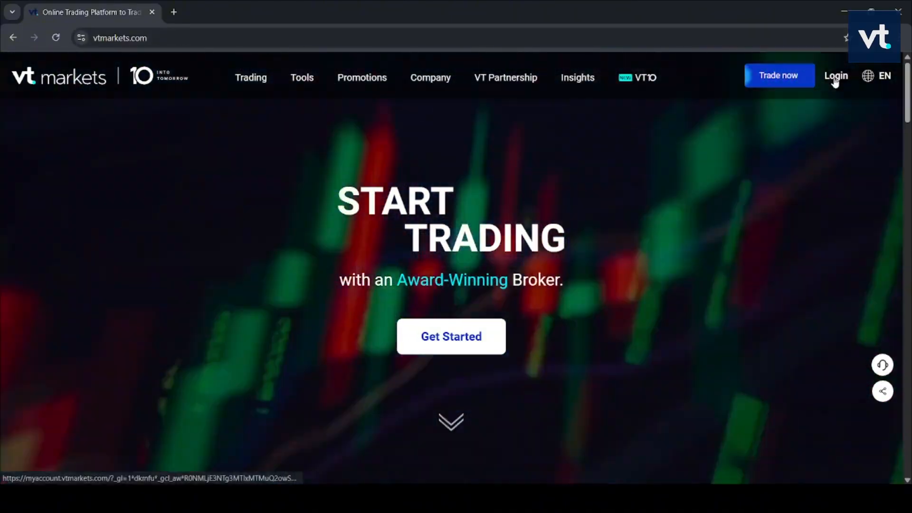
Step: Open the VT Markets client portal from the login link and switch the home page from live to demo accounts
click(835, 80)
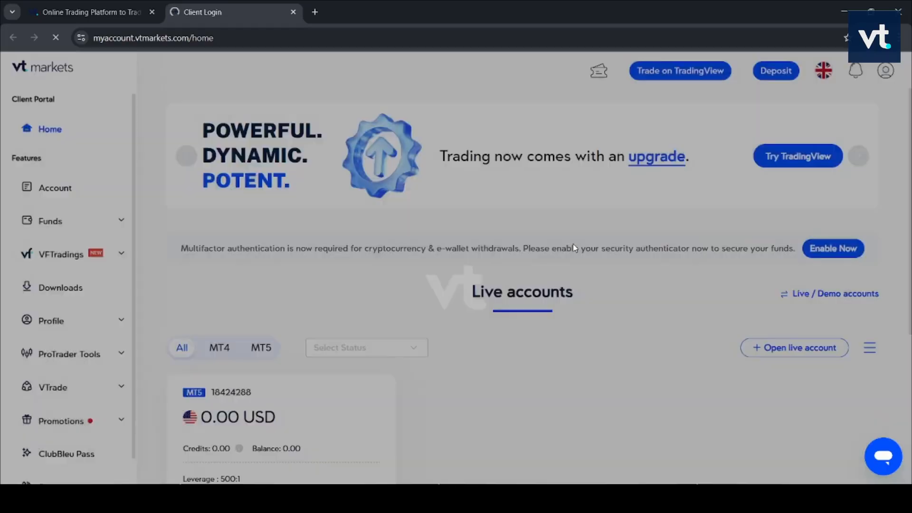
scroll(590, 304, down, 1)
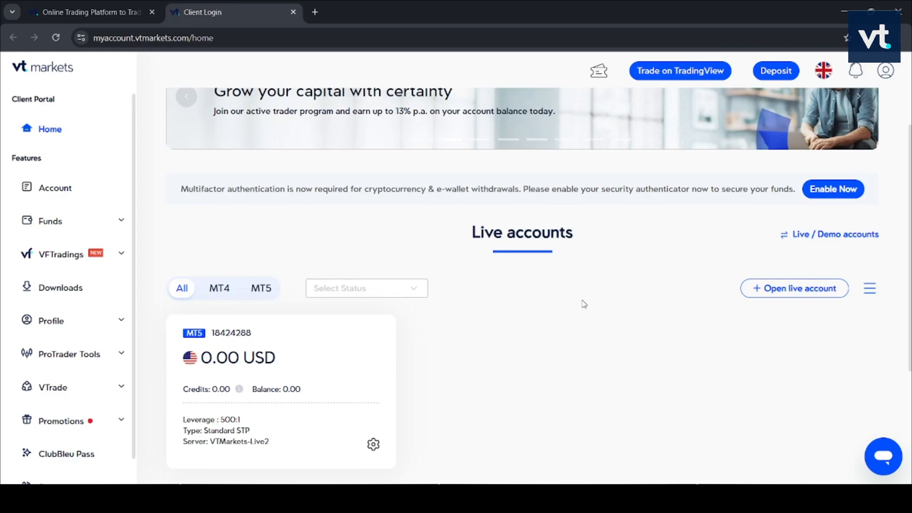
scroll(584, 304, up, 1)
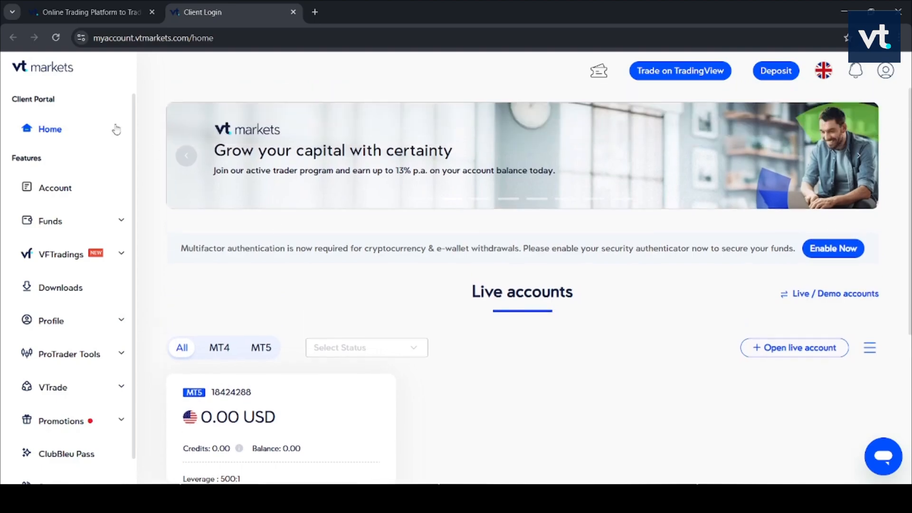
scroll(564, 312, down, 1)
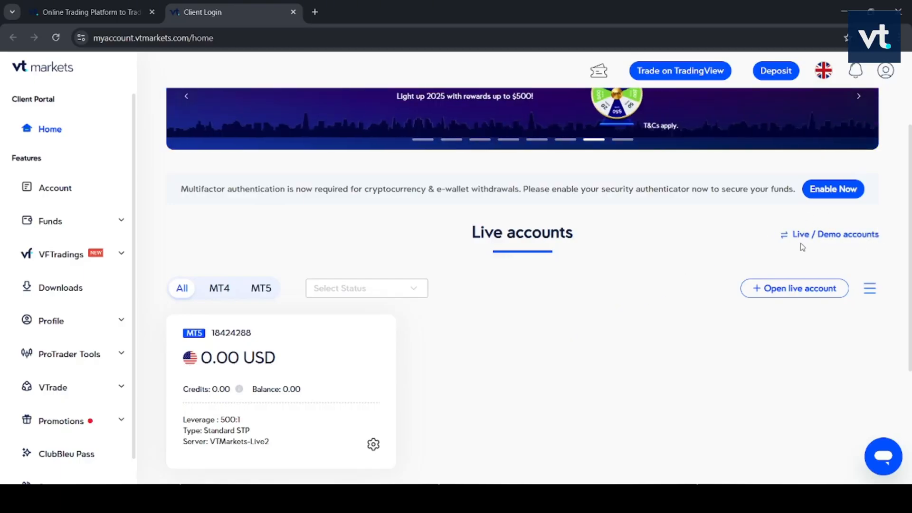
click(824, 240)
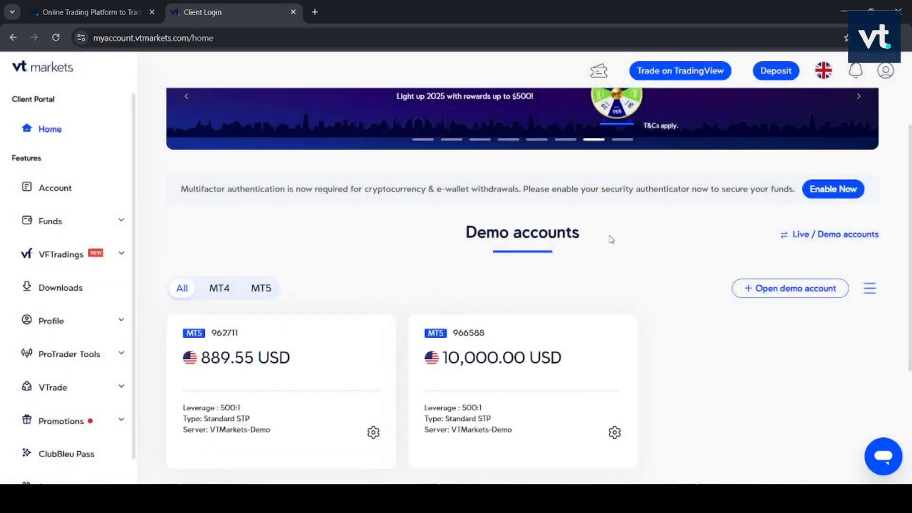
scroll(618, 240, down, 1)
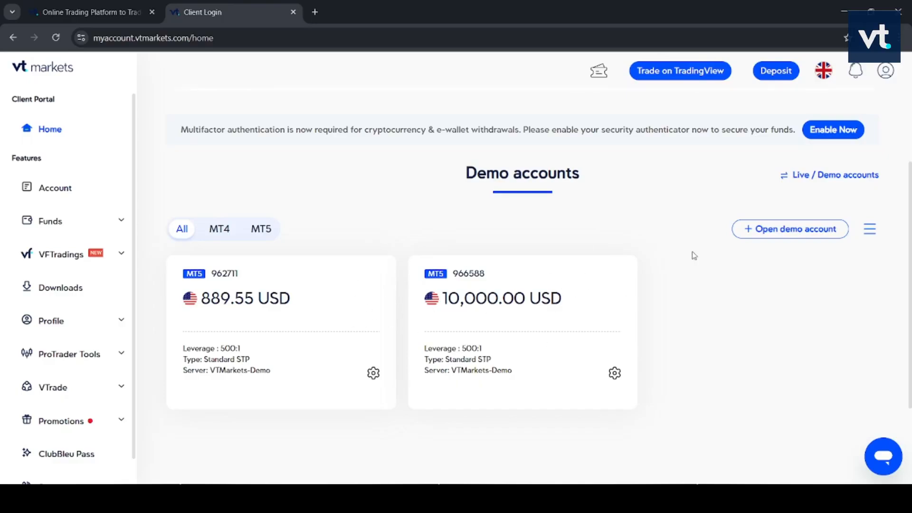
Step: Start opening a new demo account, keeping MetaTrader 5 as the platform and choosing the Standard STP account type
click(774, 231)
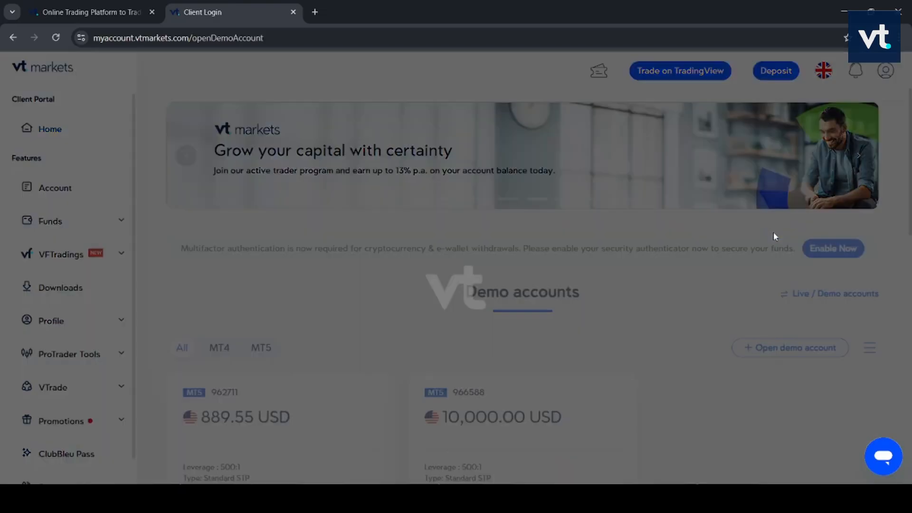
scroll(734, 242, down, 3)
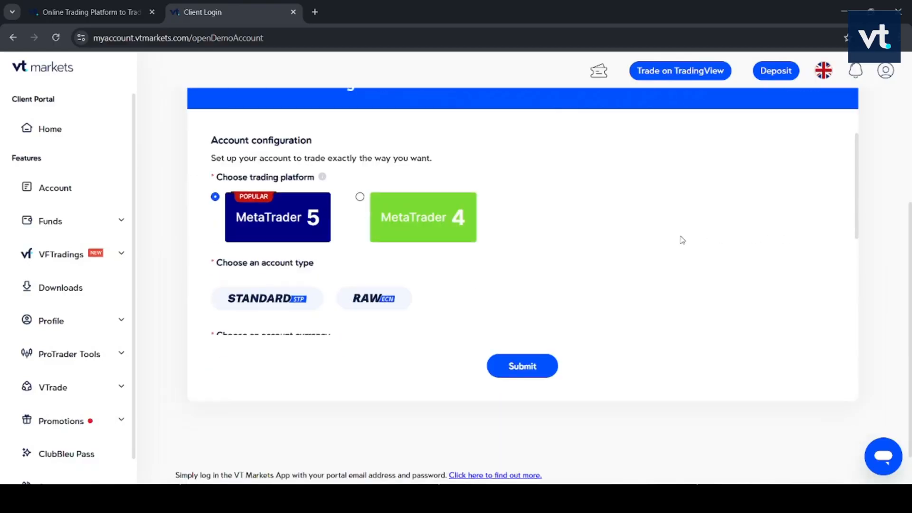
scroll(683, 240, up, 2)
scroll(682, 240, down, 1)
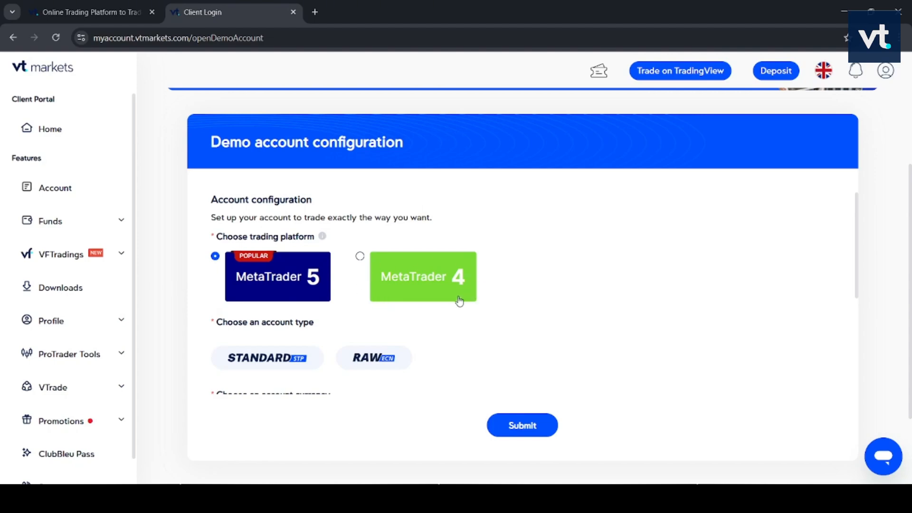
scroll(515, 287, down, 1)
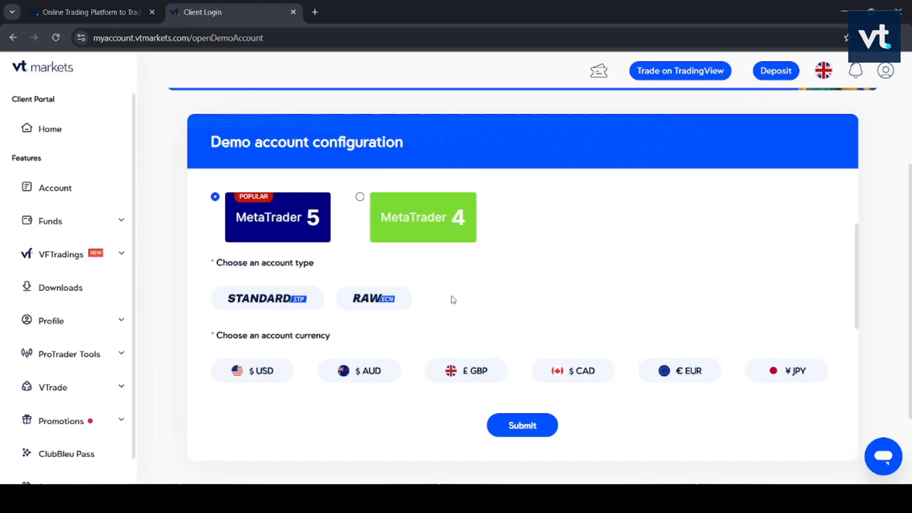
click(297, 306)
Step: Choose USD as the account currency, 500:1 leverage and a $10k balance, and submit the demo account configuration
scroll(488, 312, down, 1)
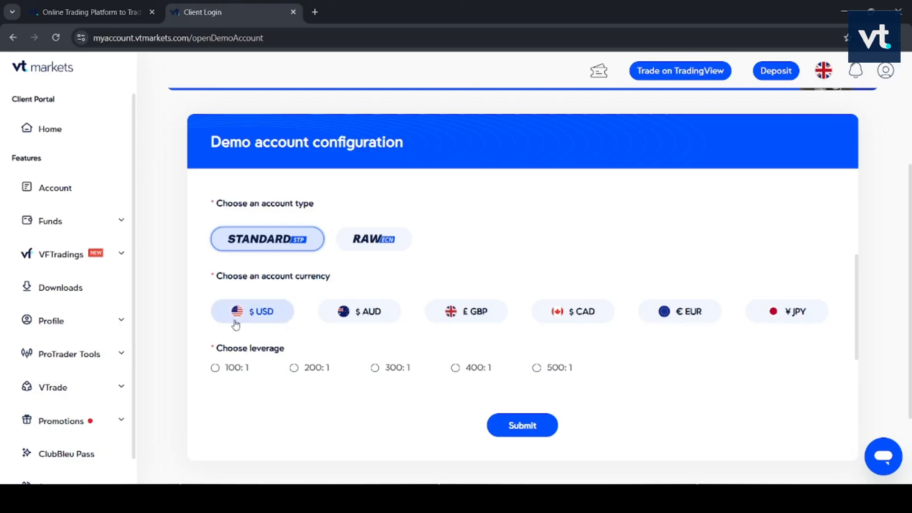
click(266, 317)
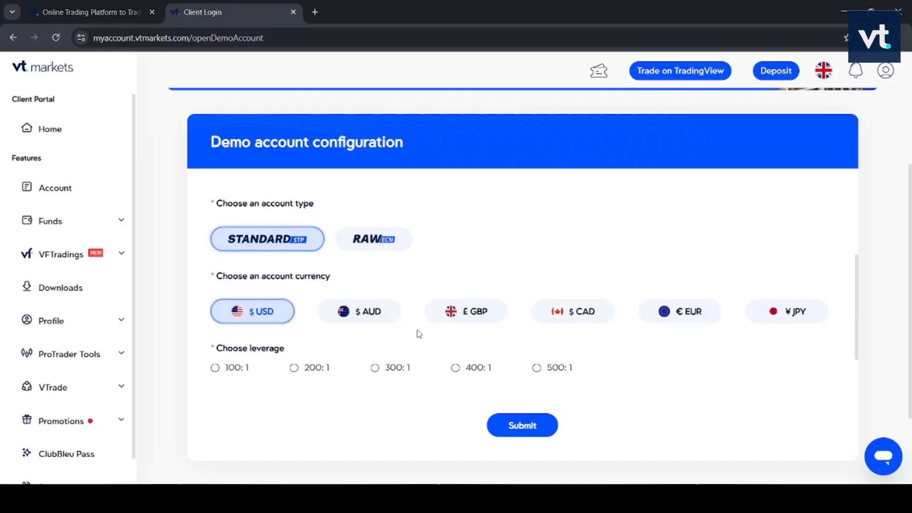
scroll(418, 330, down, 2)
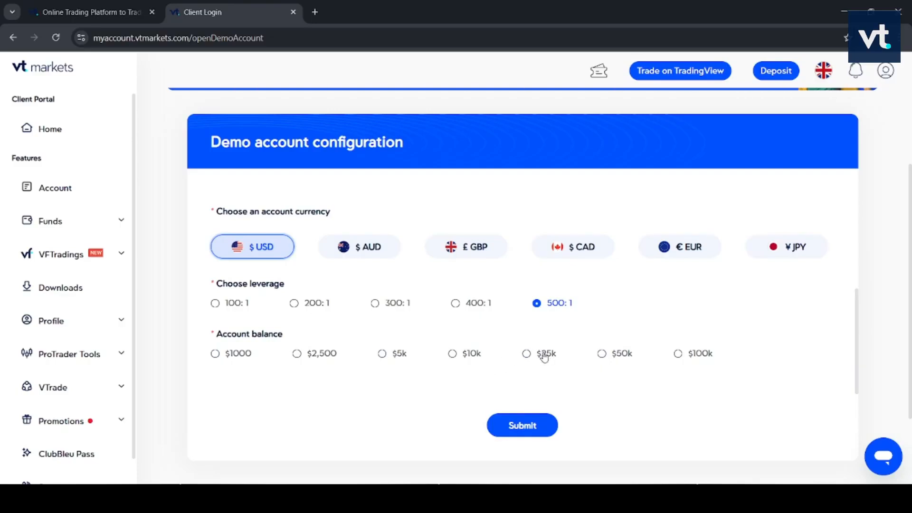
click(453, 354)
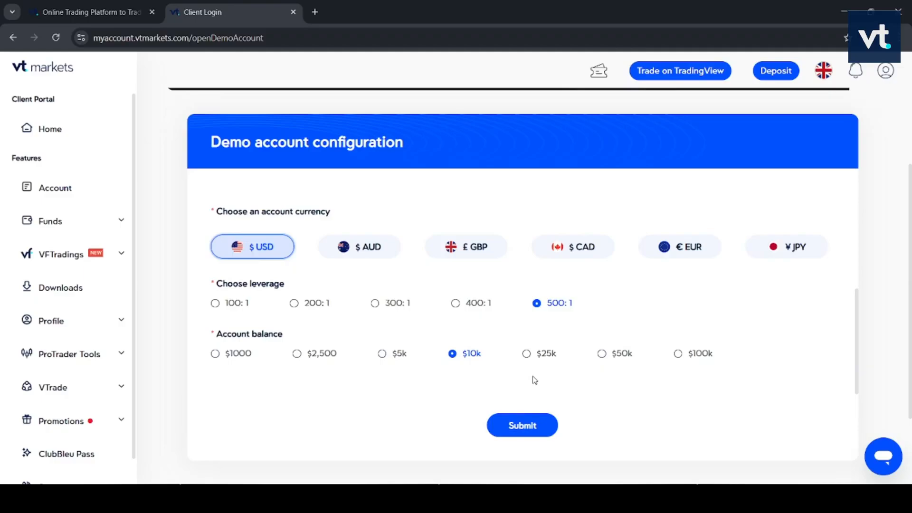
click(537, 425)
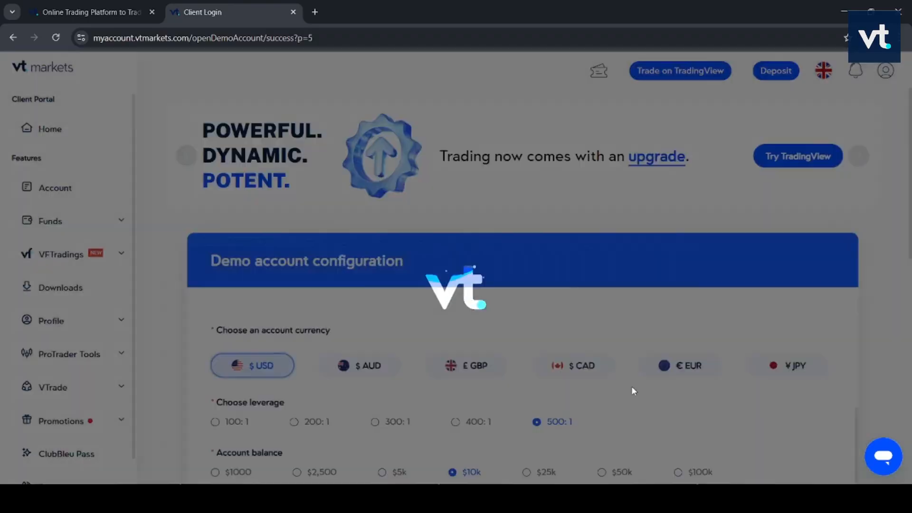
Step: Return to the portal's home page and display the list of demo accounts
scroll(626, 373, down, 1)
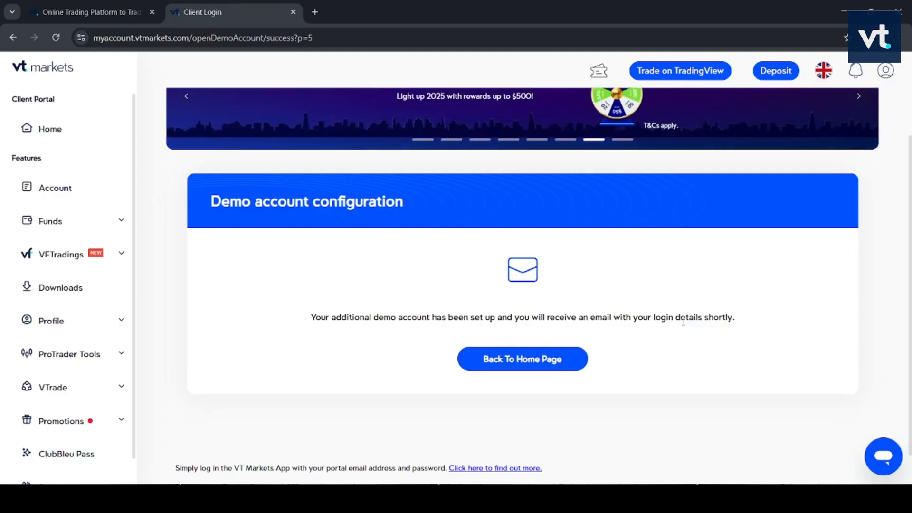
click(526, 363)
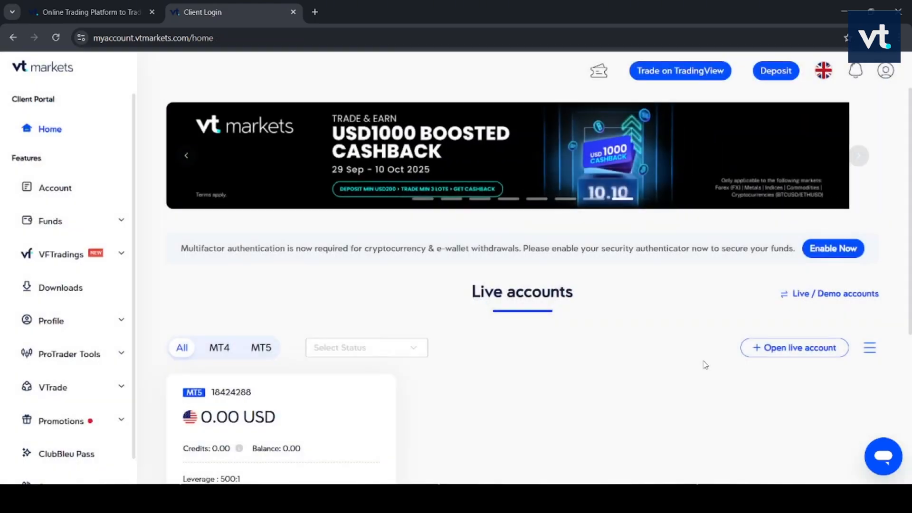
scroll(546, 351, down, 1)
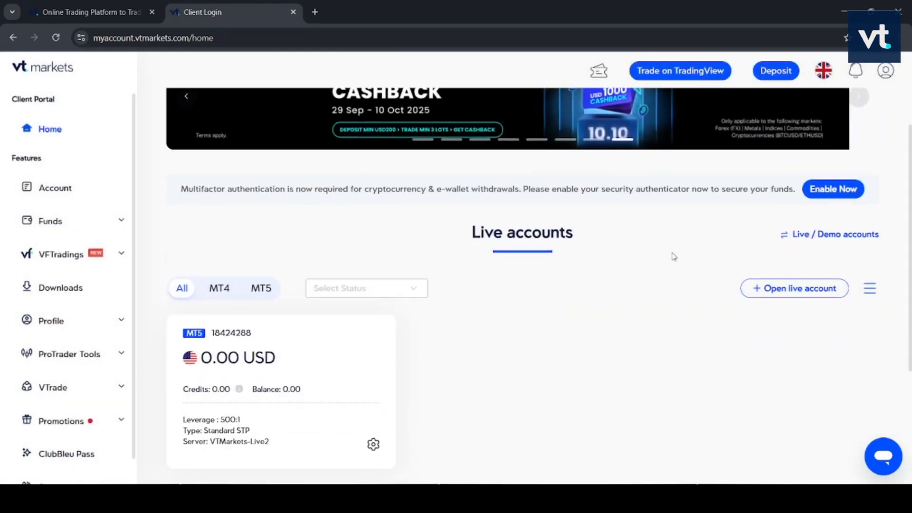
click(820, 240)
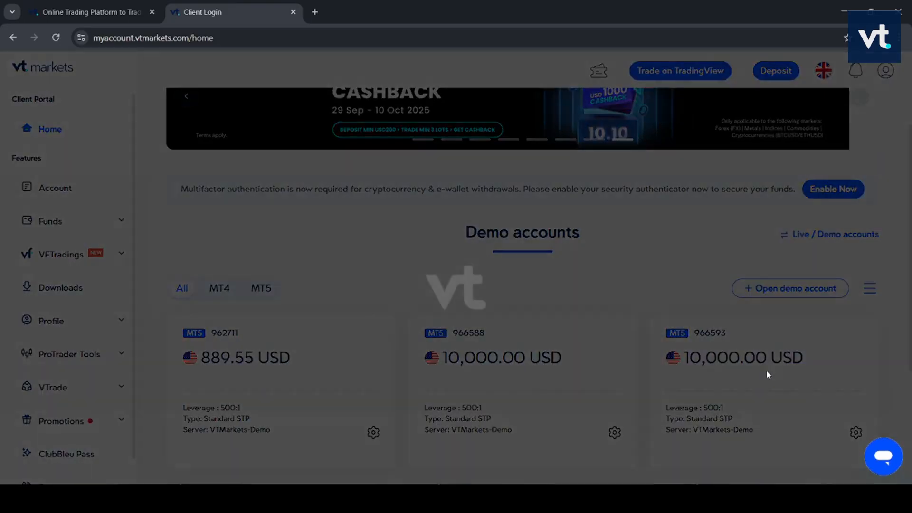
scroll(665, 282, down, 2)
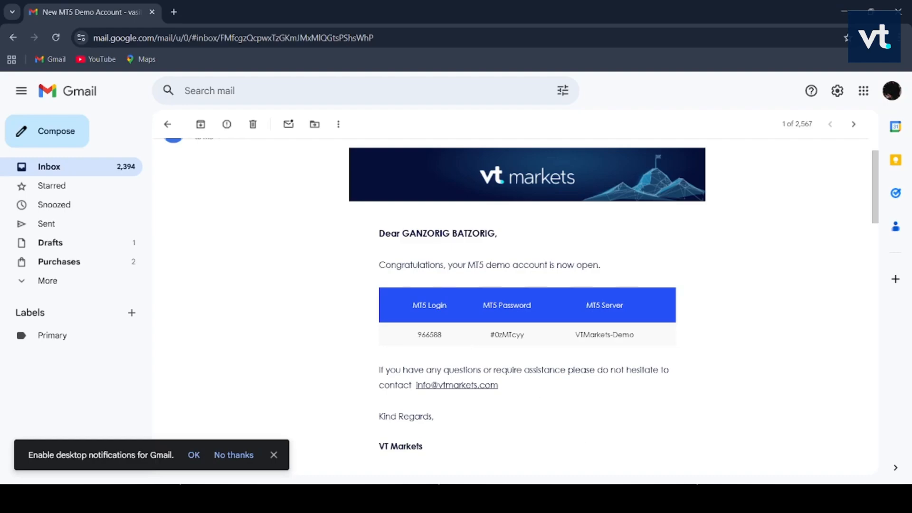
Step: Switch to the MetaTrader 5 terminal and open the login dialog for a trade account
click(665, 499)
drag(739, 359, 622, 289)
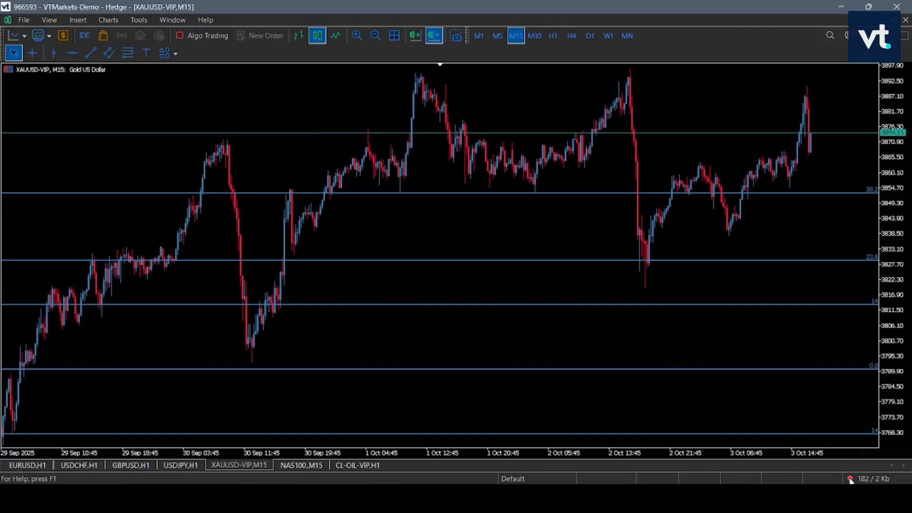
click(868, 481)
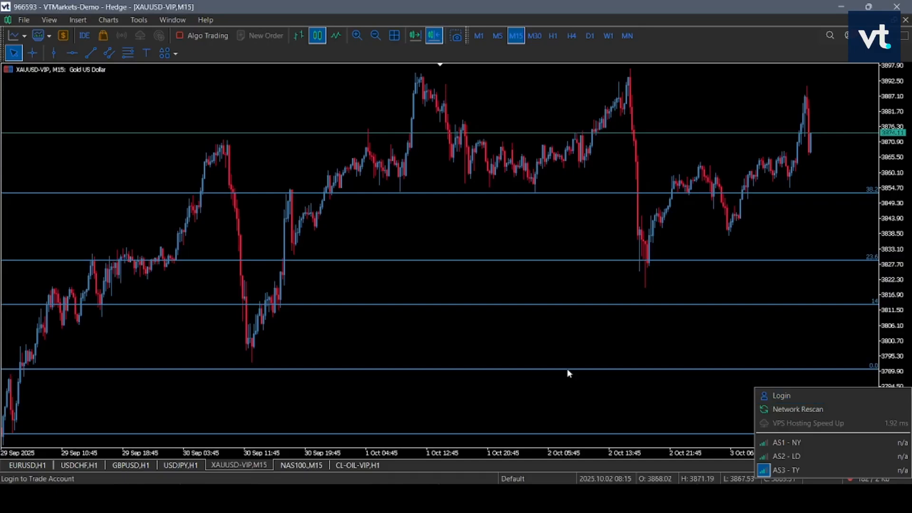
click(509, 351)
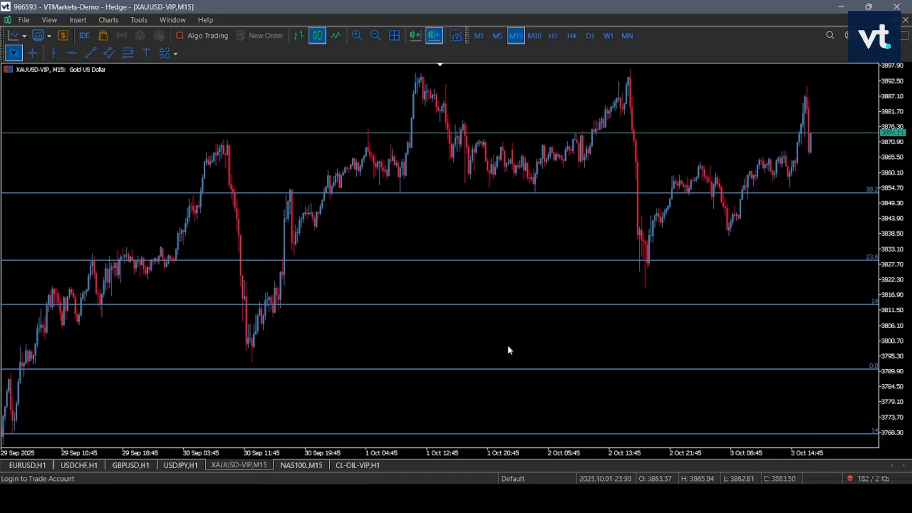
click(24, 20)
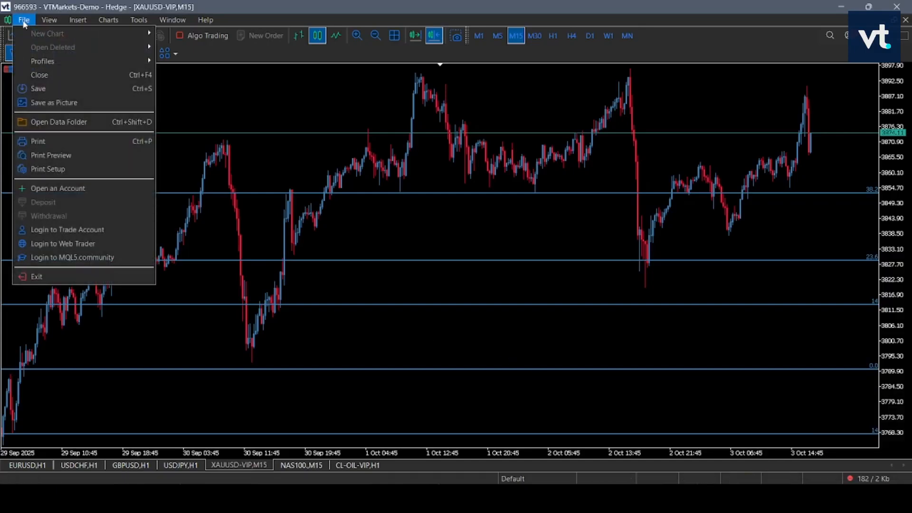
click(105, 231)
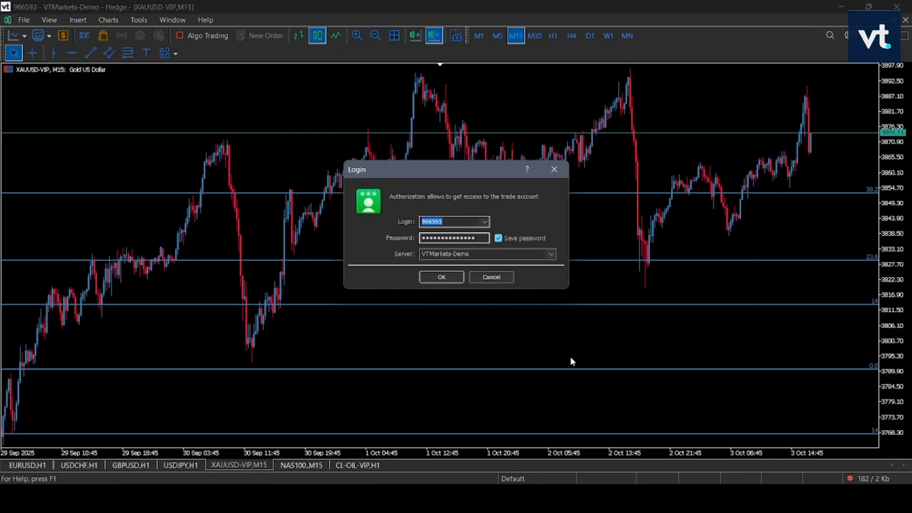
Step: Copy the MT5 login number from the demo account e-mail in Gmail and enter it as the login in MetaTrader 5
click(479, 498)
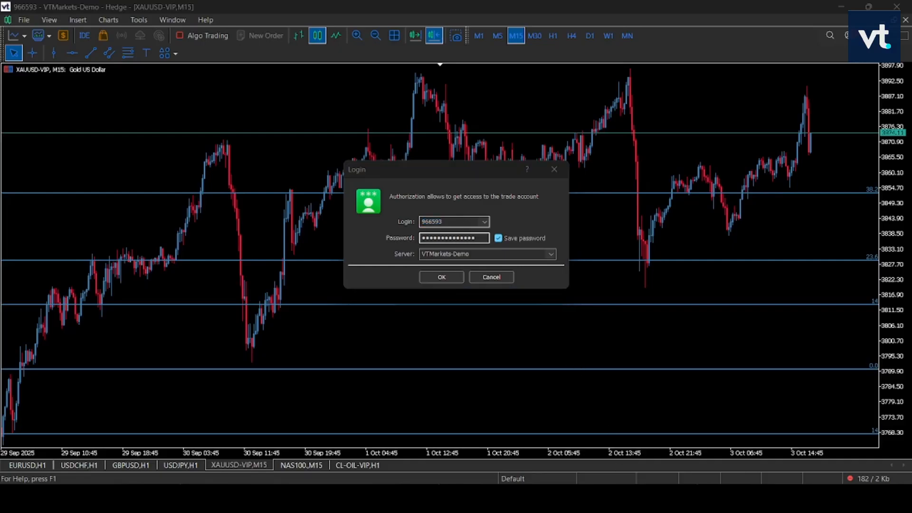
drag(445, 339, 418, 336)
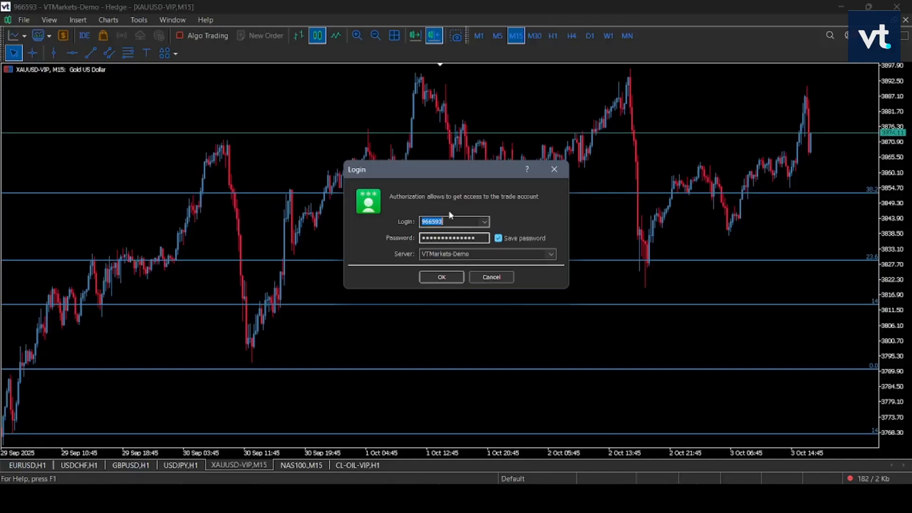
key(Return)
click(509, 500)
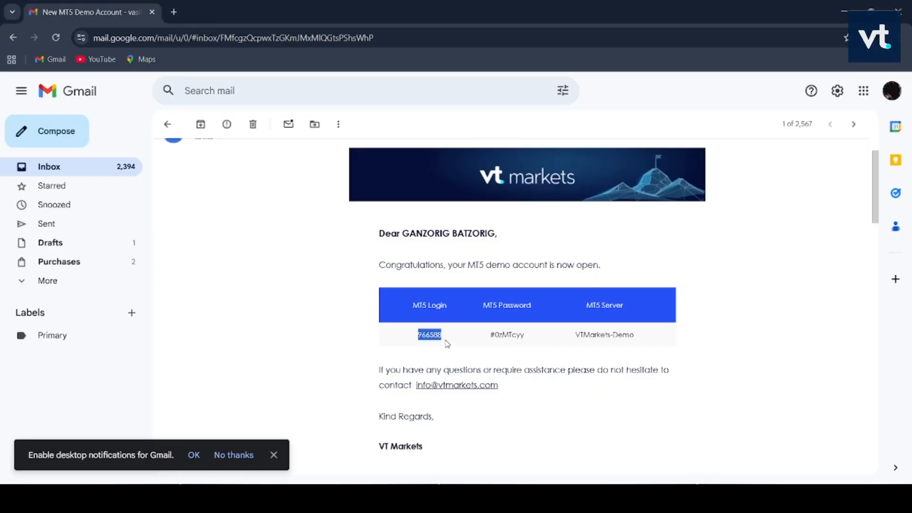
click(534, 499)
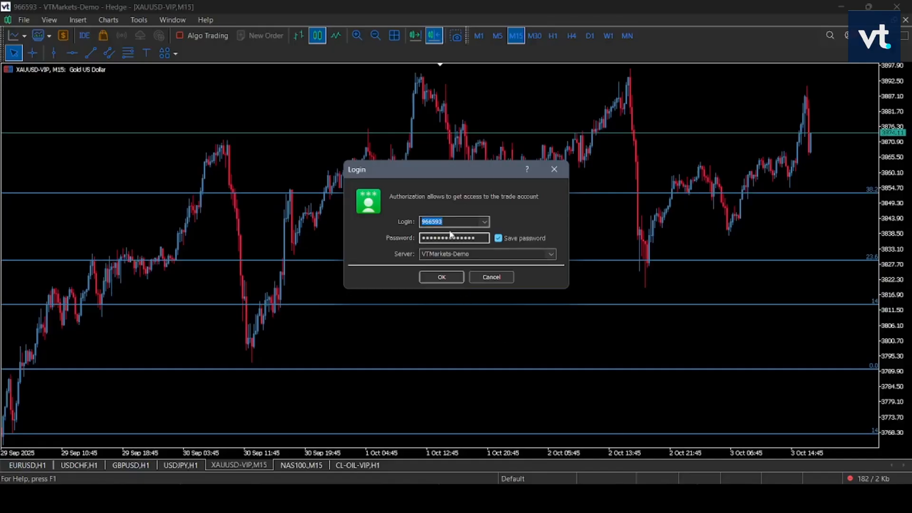
click(463, 223)
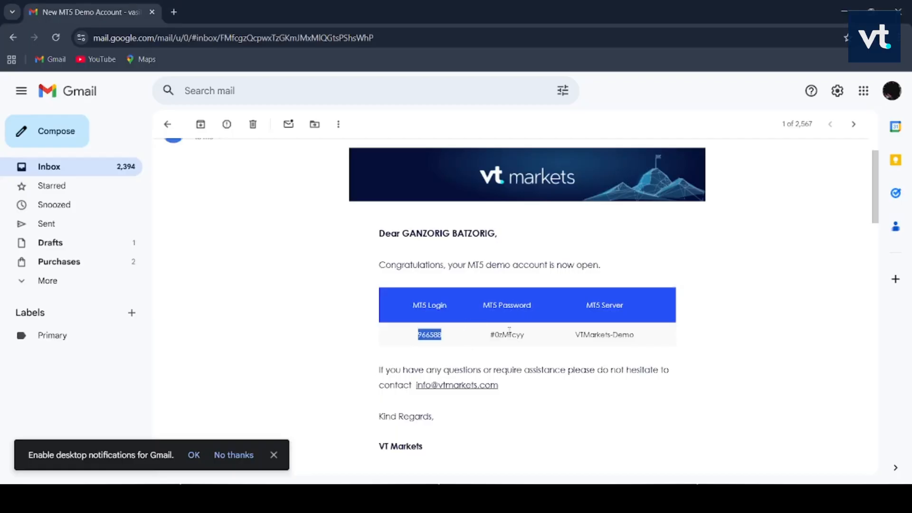
Step: Copy the MT5 password from the e-mail, paste it as the account password and log in to the VTMarkets-Demo server
drag(524, 336, 500, 337)
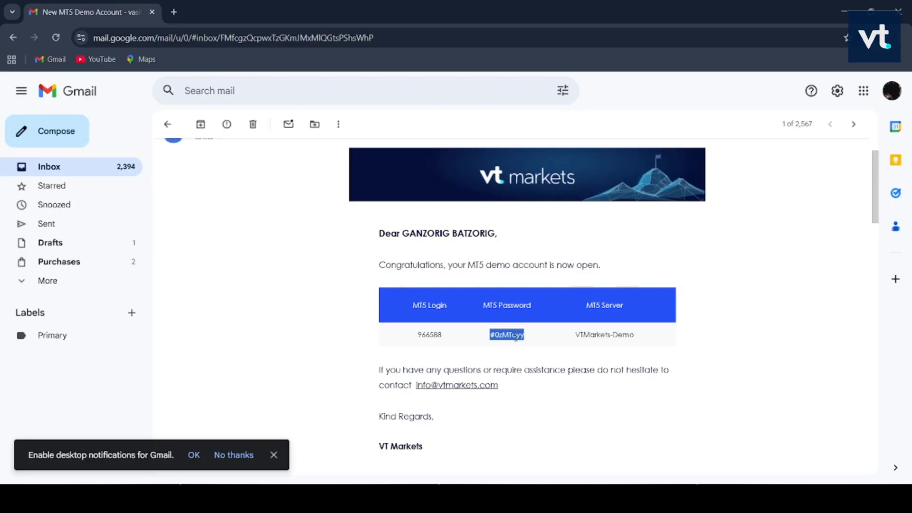
click(516, 338)
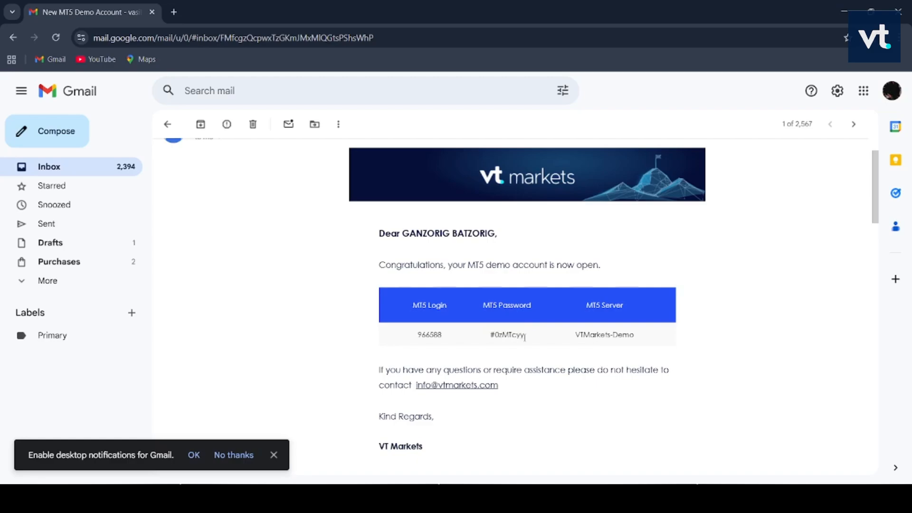
click(607, 431)
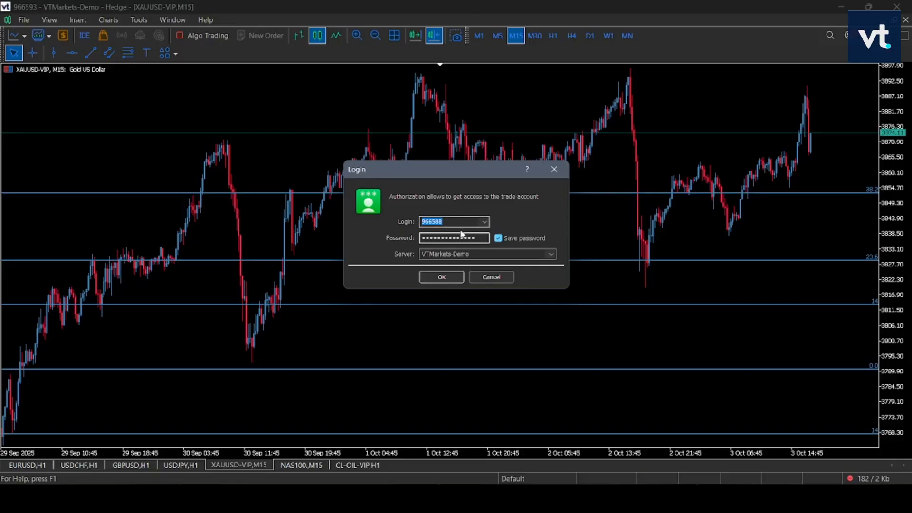
drag(485, 239, 408, 236)
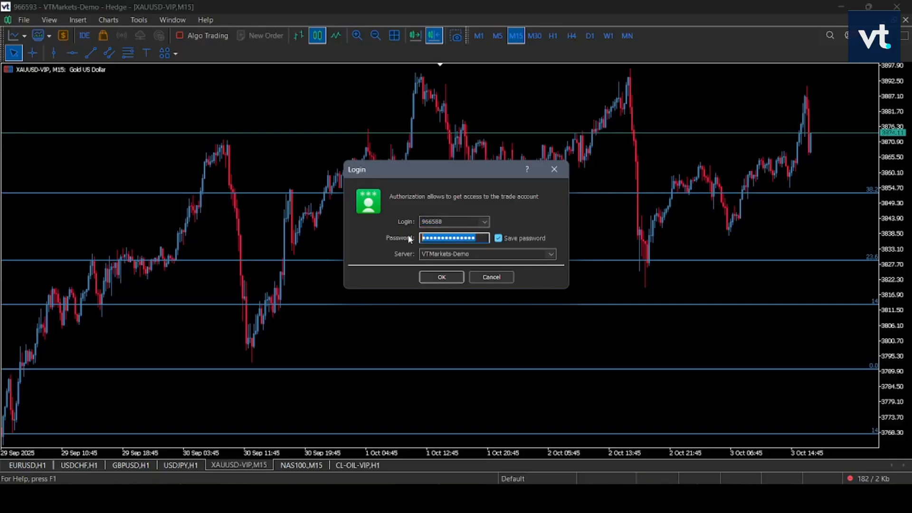
key(ctrl+v)
click(442, 277)
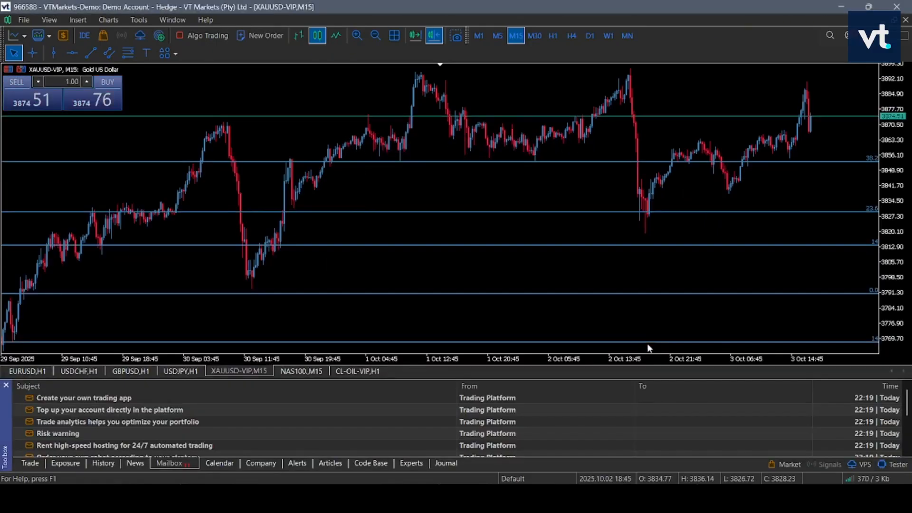
Step: Display the demo account's trade and balance overview below the XAUUSD-VIP M15 chart
drag(729, 231, 555, 251)
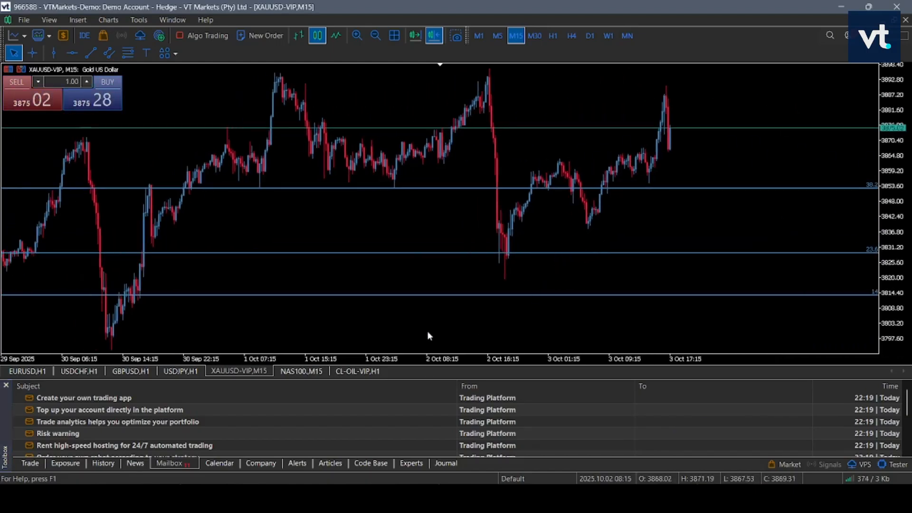
click(44, 462)
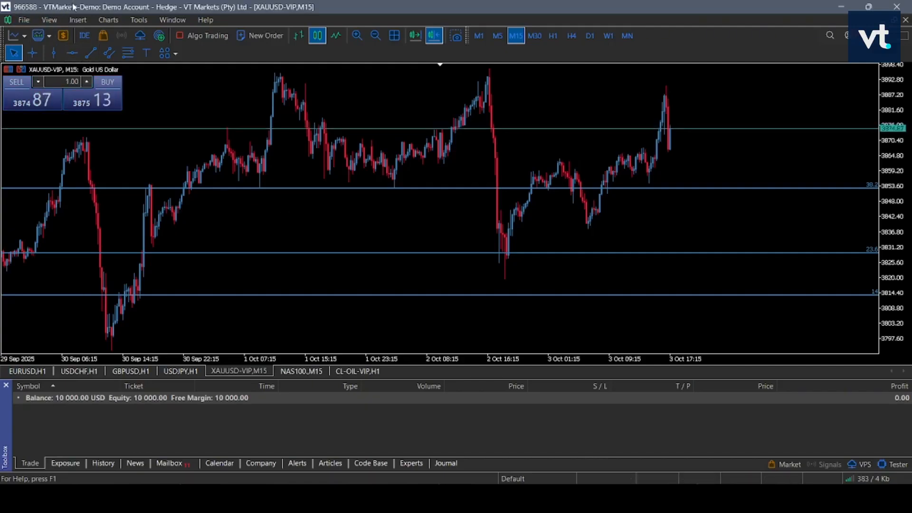
drag(518, 185, 521, 256)
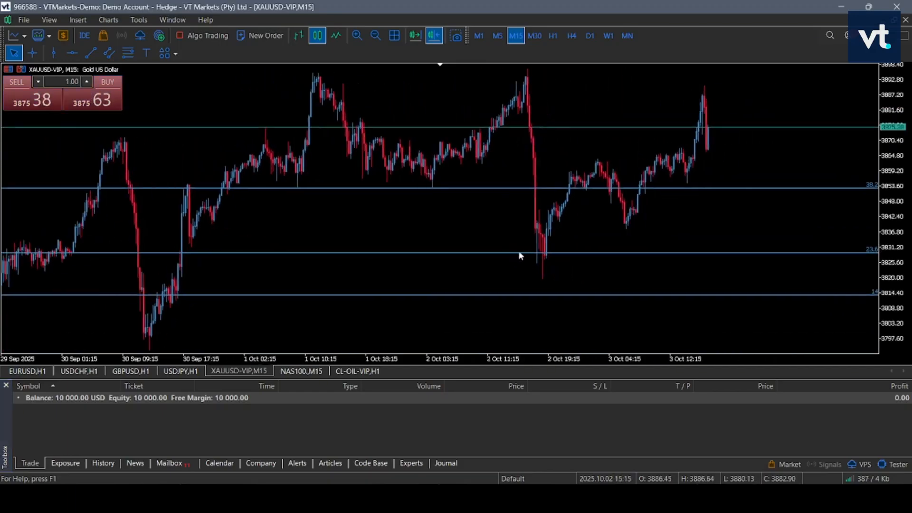